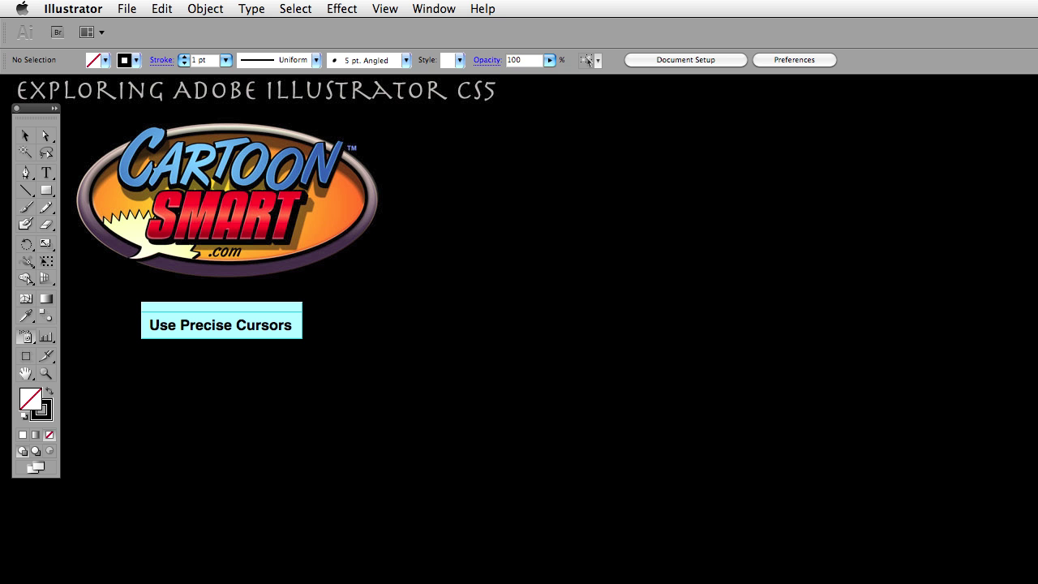
# Cancel the New Document dialog and drag the Untitled-1 window up into view.
pyautogui.click(126, 8)
pyautogui.click(136, 26)
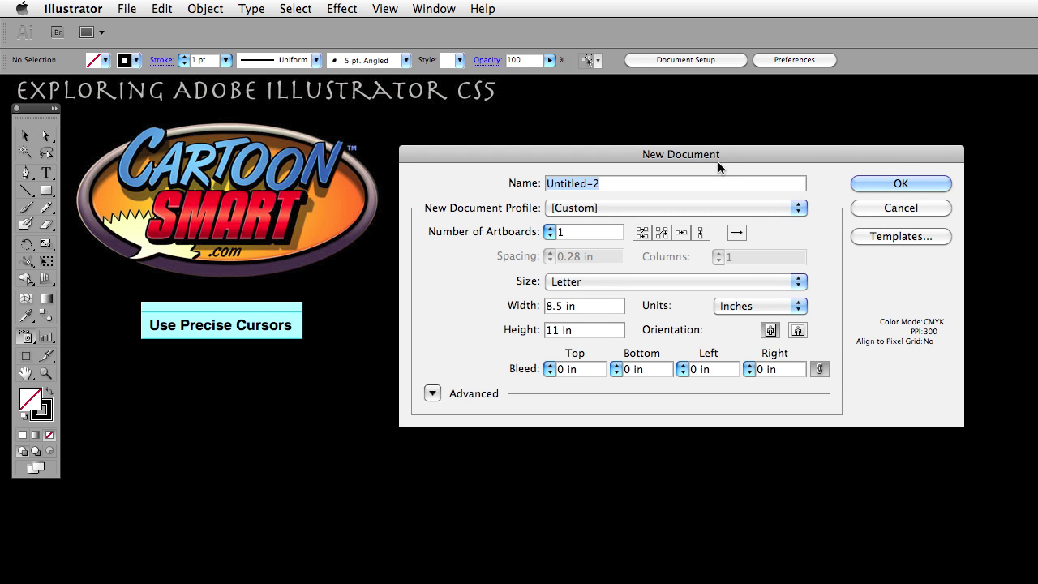
pyautogui.moveTo(718, 155); pyautogui.dragTo(655, 165)
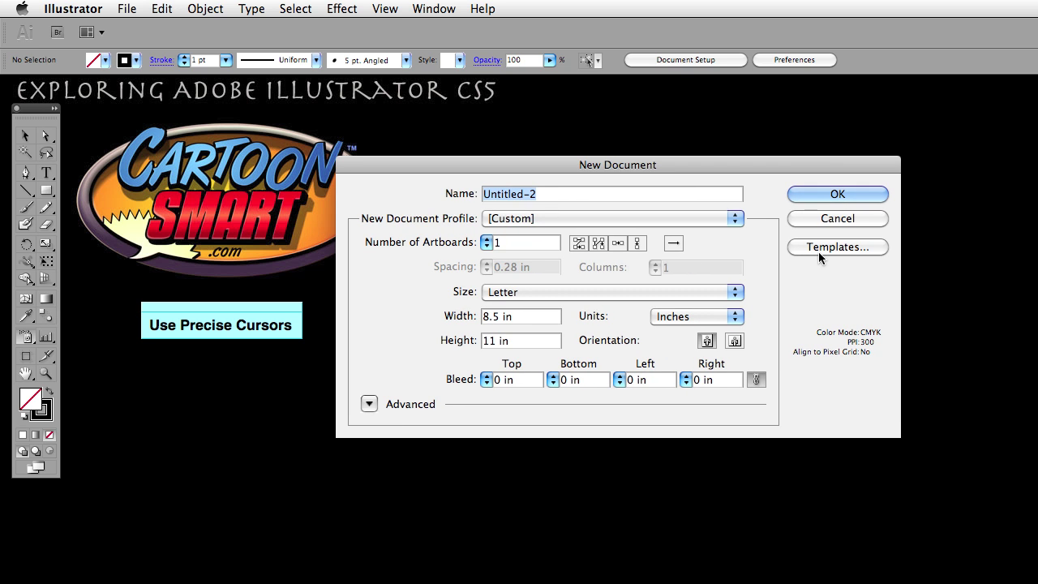
pyautogui.click(843, 219)
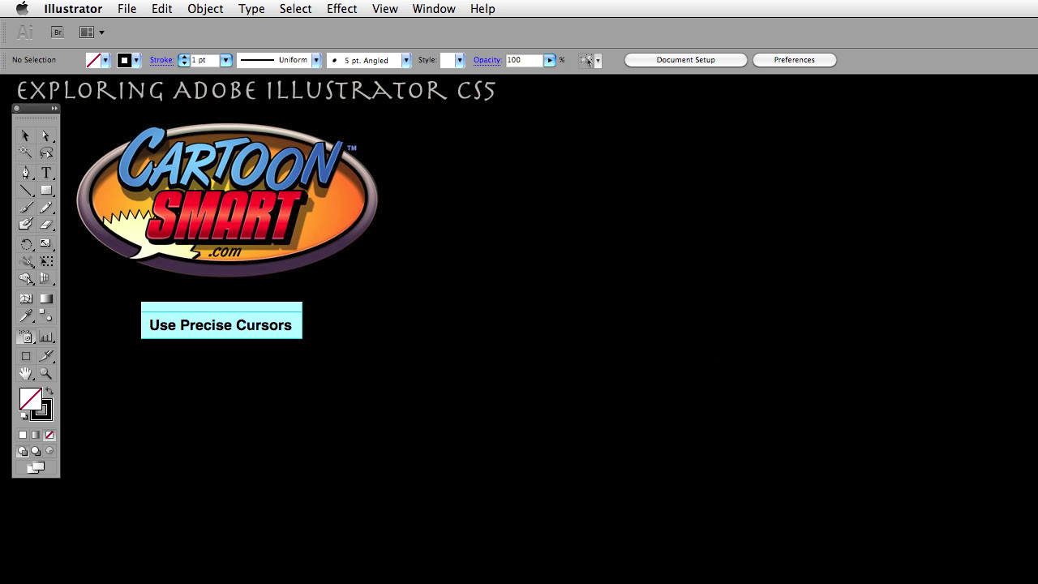
pyautogui.moveTo(482, 582); pyautogui.dragTo(469, 119)
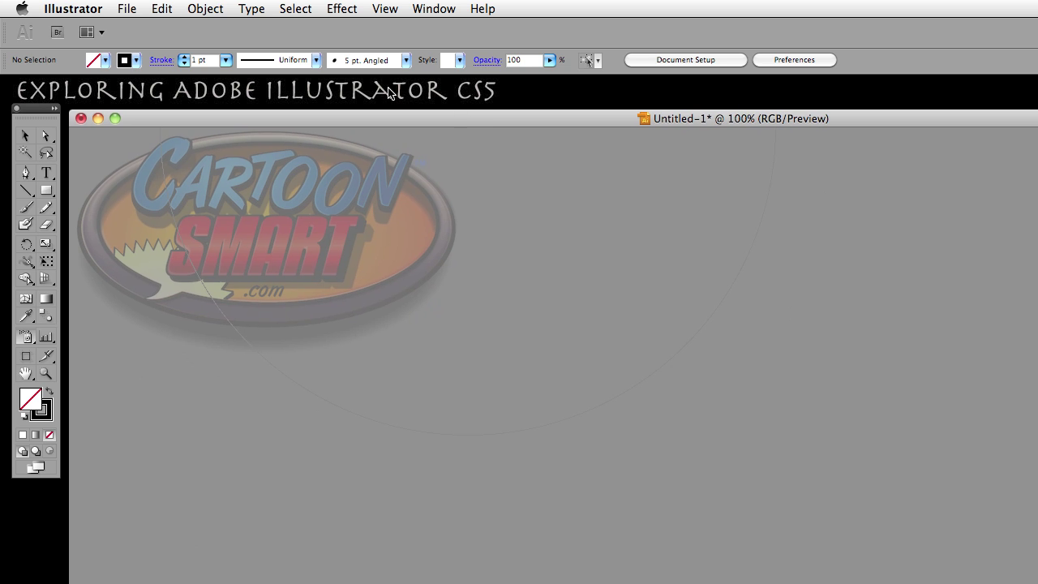
# Turn on Use Precise Cursors in Illustrator's General preferences and confirm with OK.
pyautogui.click(89, 10)
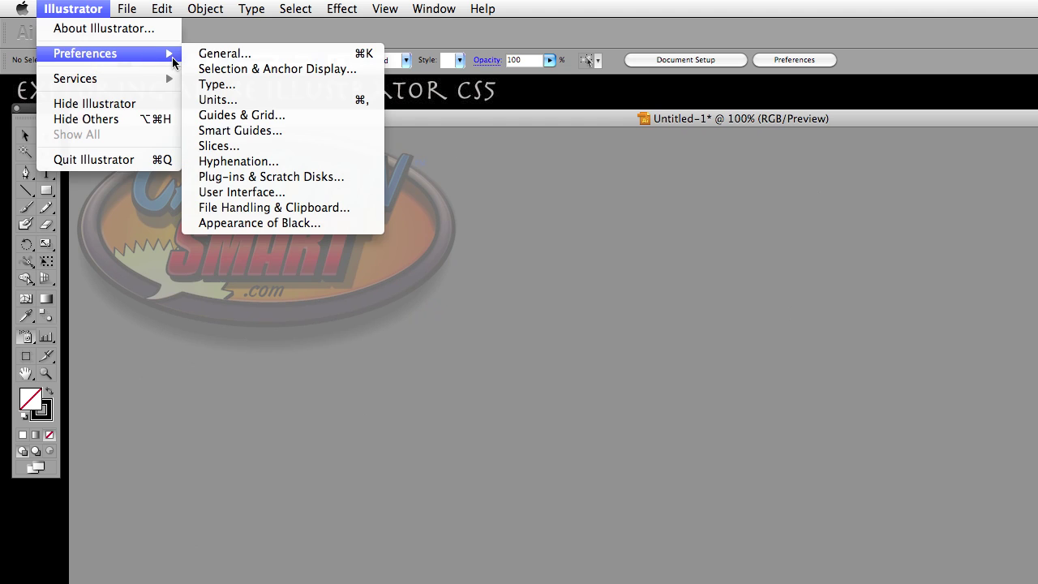
pyautogui.moveTo(209, 7)
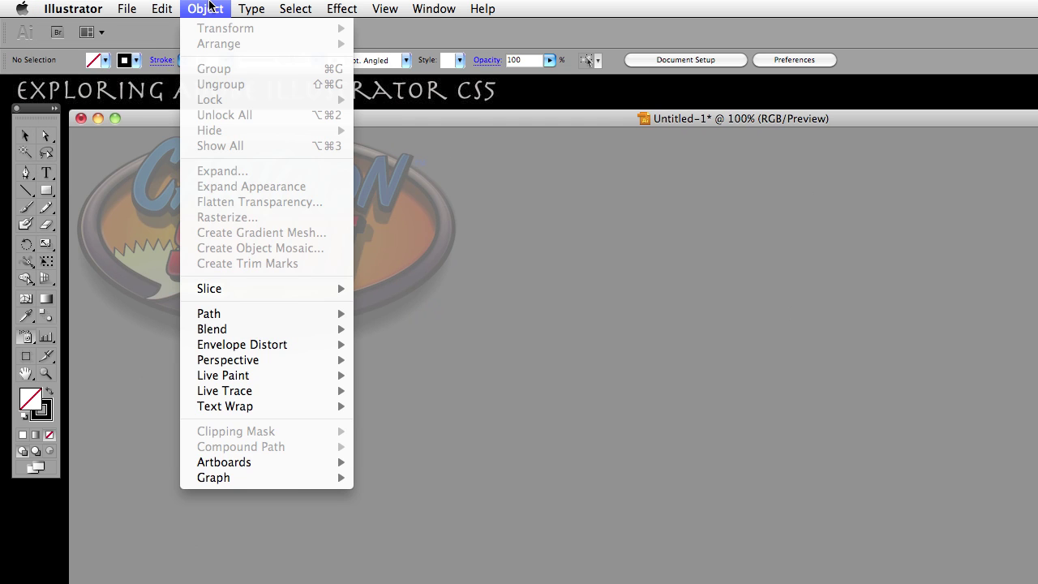
pyautogui.moveTo(170, 5)
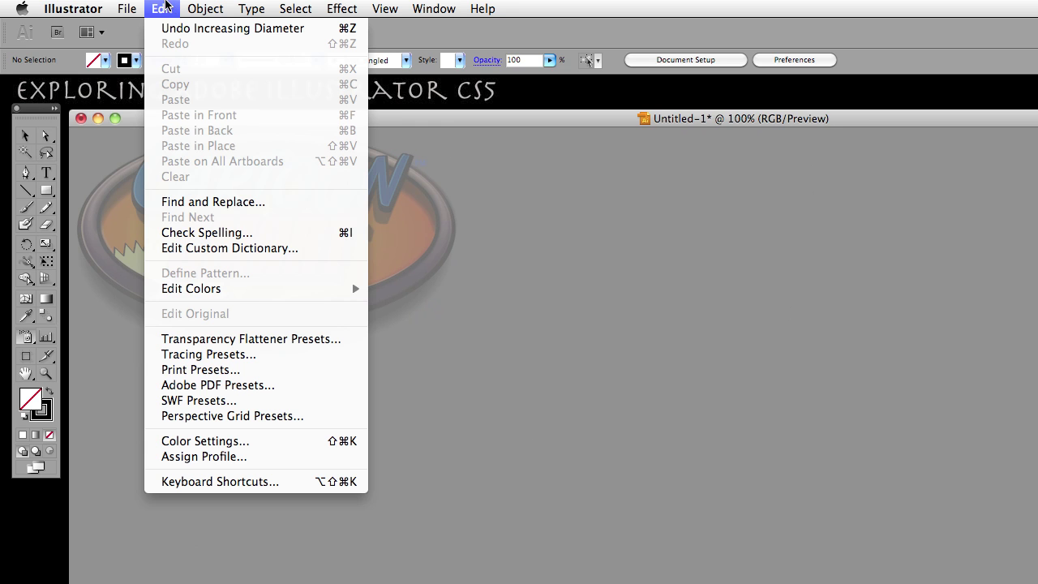
pyautogui.moveTo(65, 6)
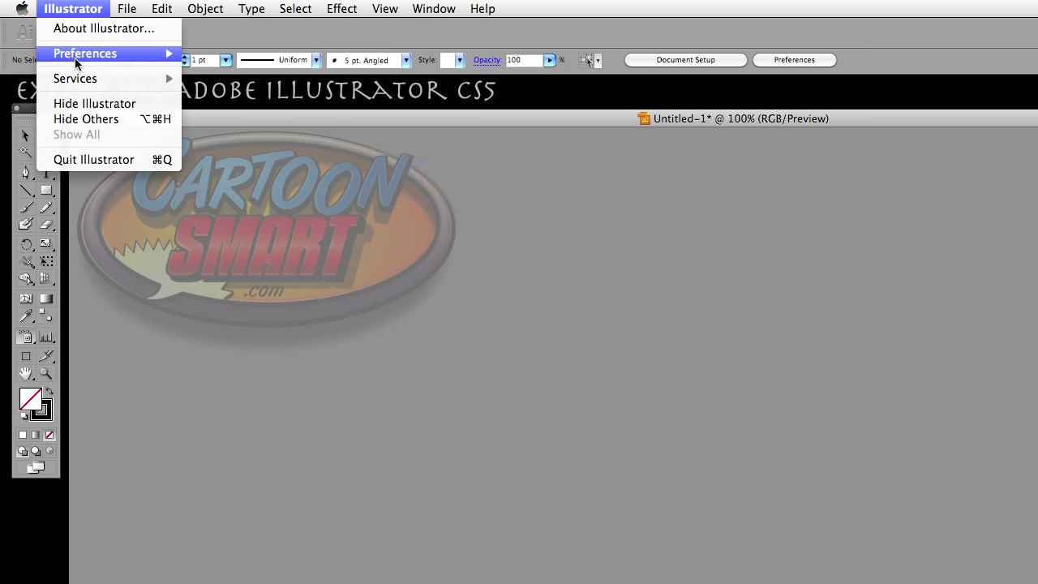
pyautogui.moveTo(79, 57)
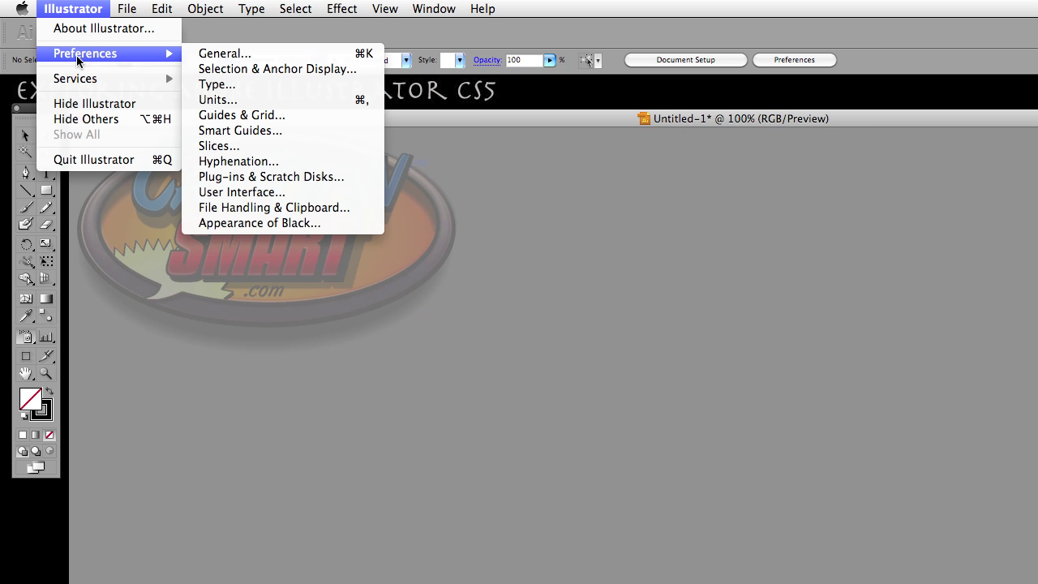
pyautogui.click(262, 54)
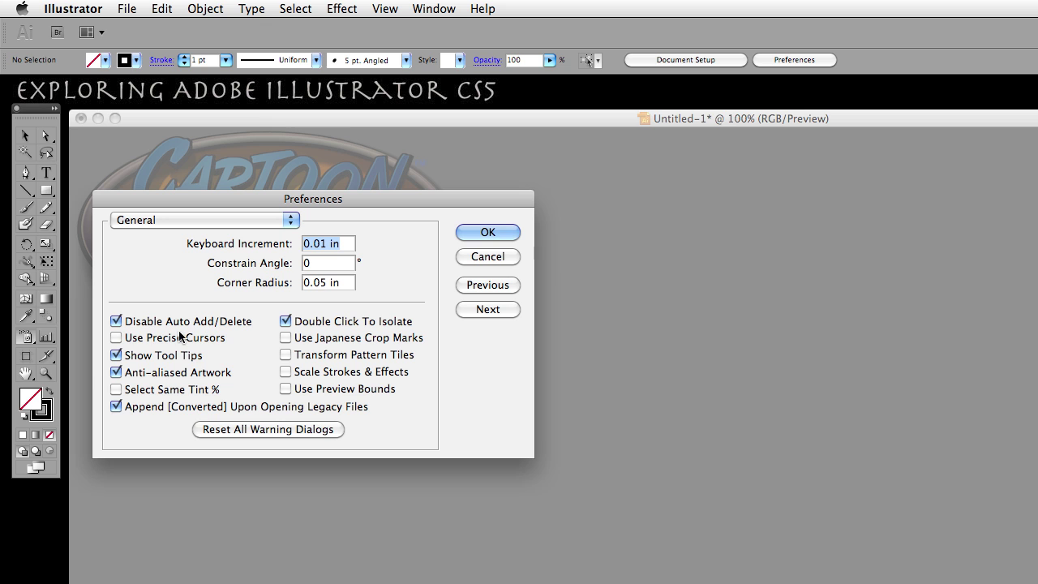
pyautogui.click(117, 337)
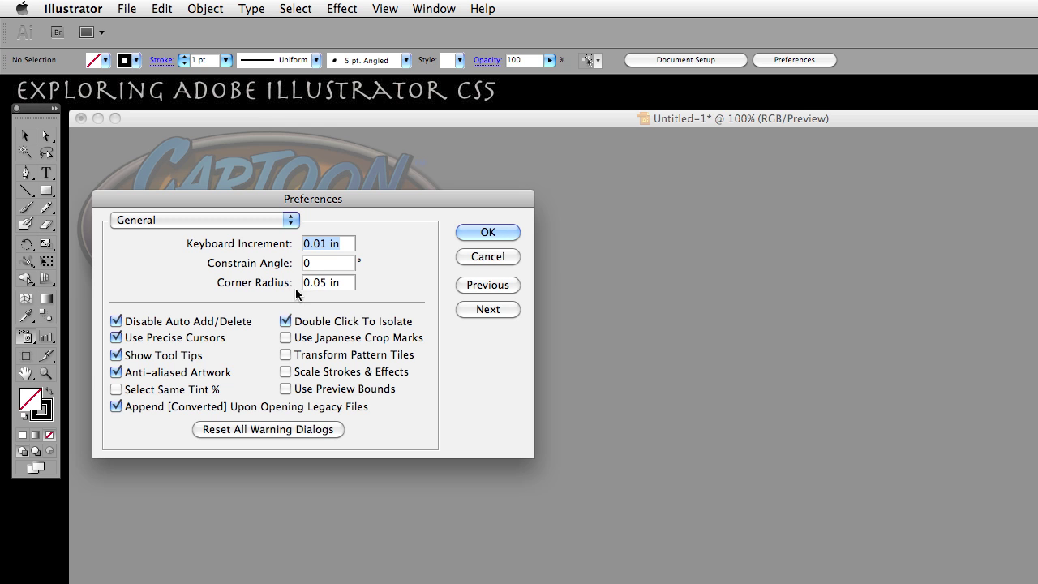
pyautogui.click(487, 234)
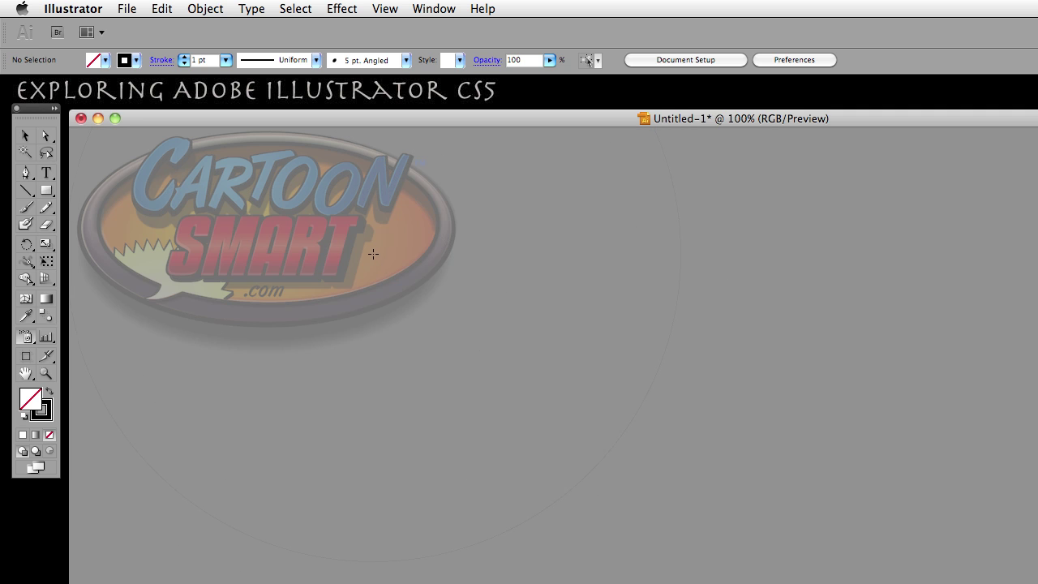
# Reopen General preferences, switch Use Precise Cursors back off, and confirm.
pyautogui.click(89, 8)
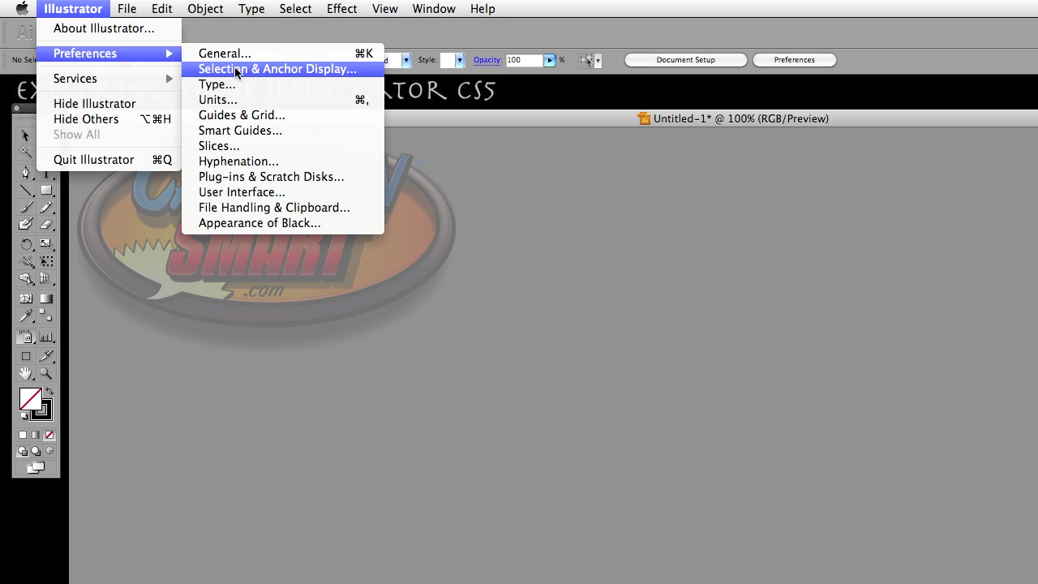
pyautogui.click(262, 51)
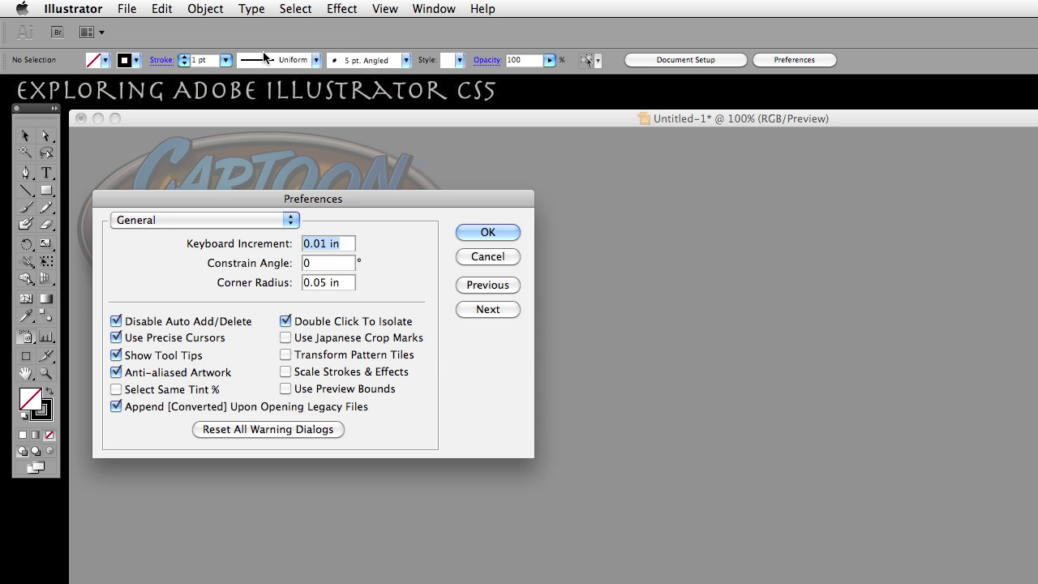
pyautogui.click(174, 338)
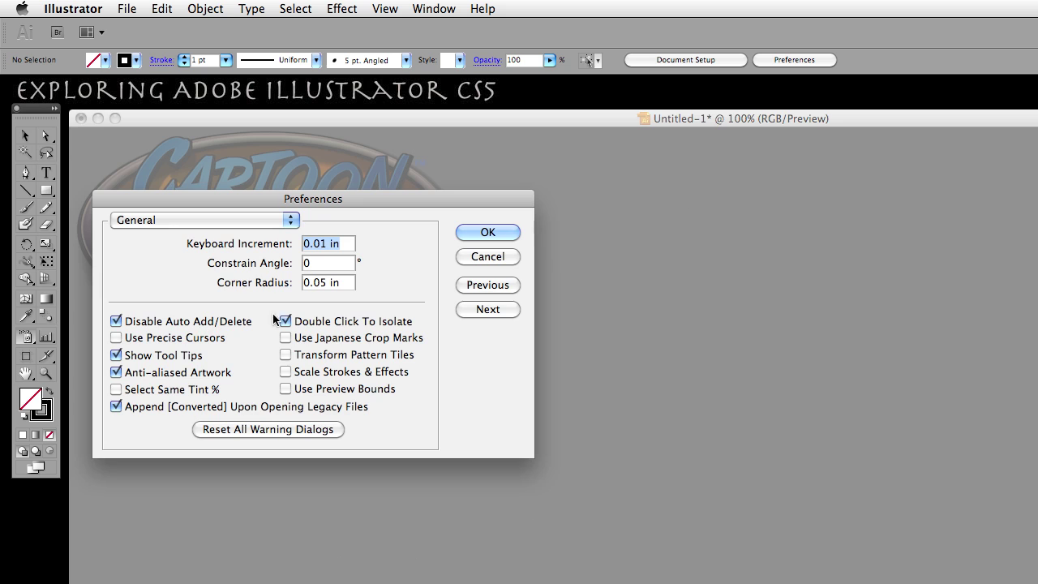
pyautogui.click(487, 232)
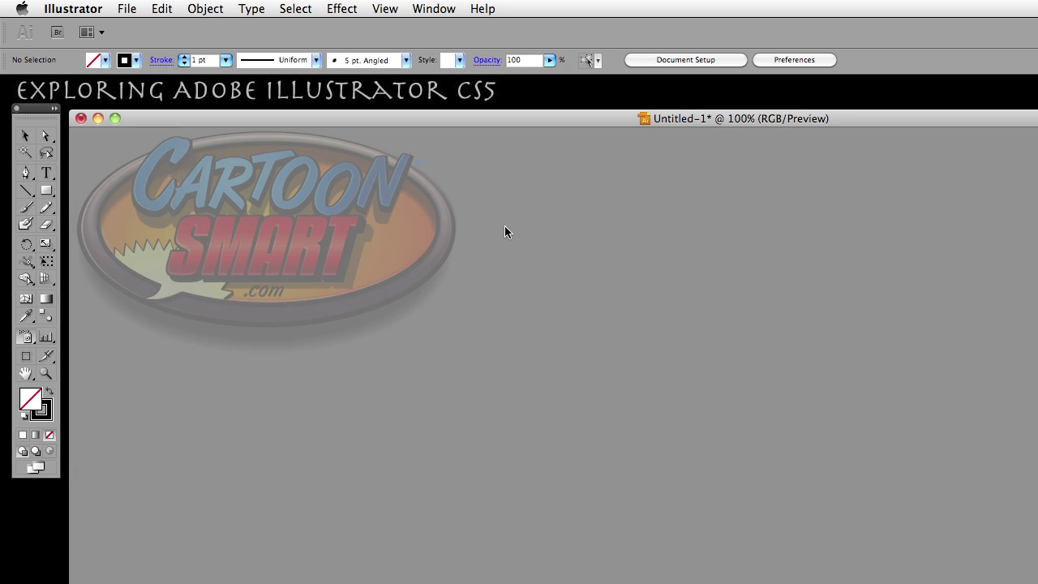
pyautogui.click(25, 134)
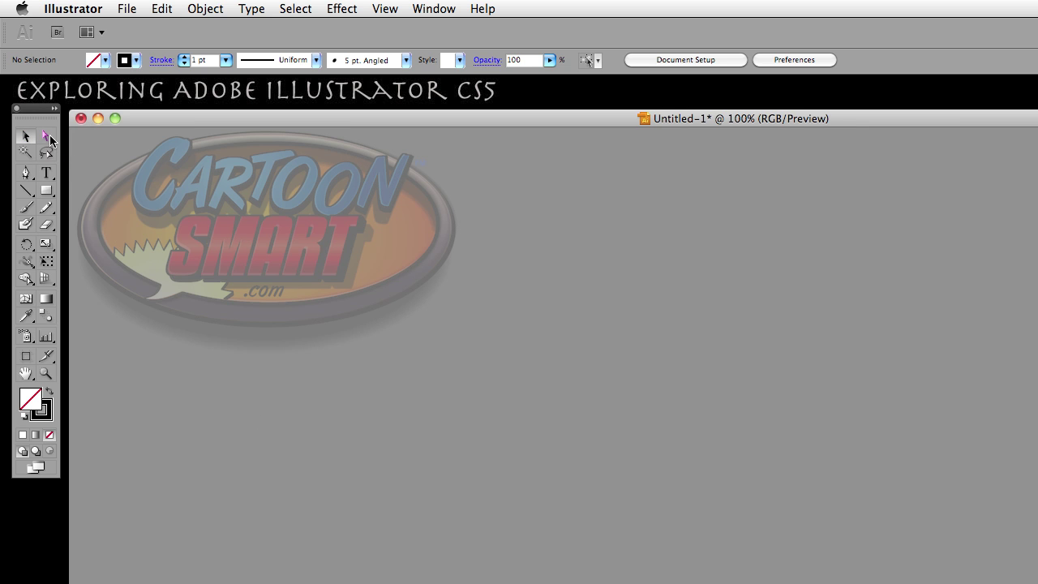
pyautogui.click(46, 137)
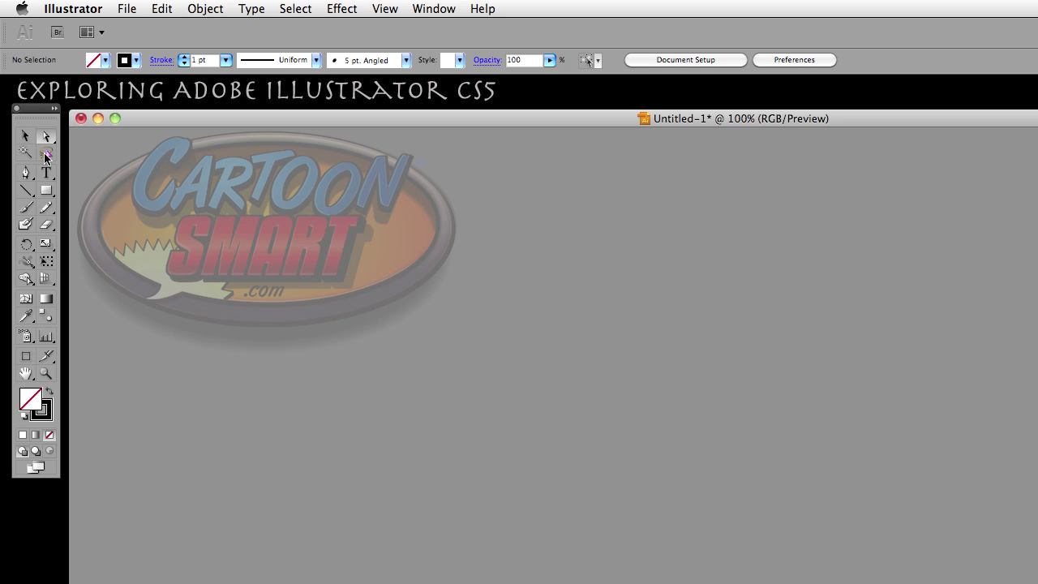
pyautogui.click(25, 153)
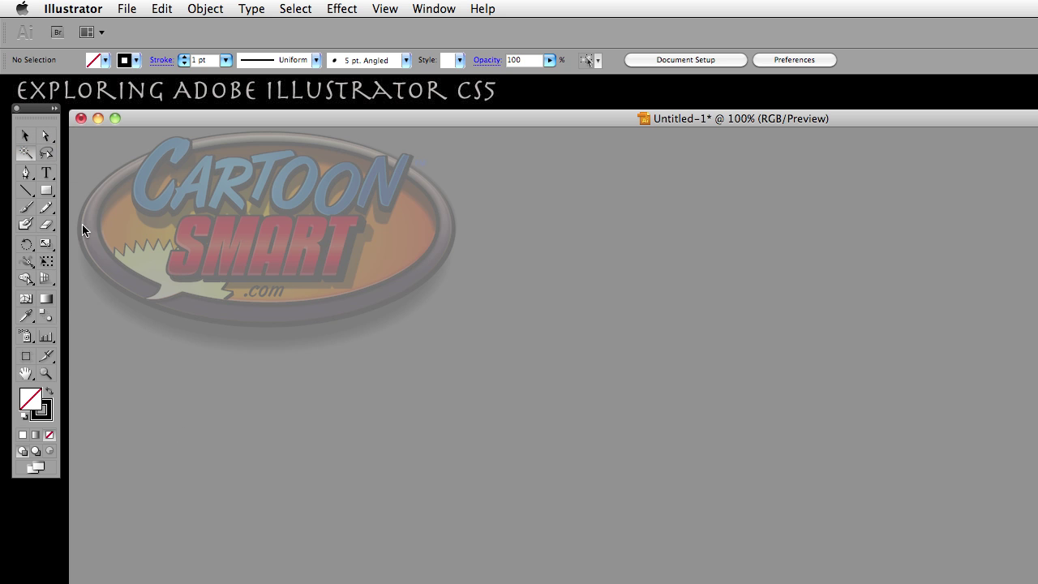
pyautogui.click(47, 173)
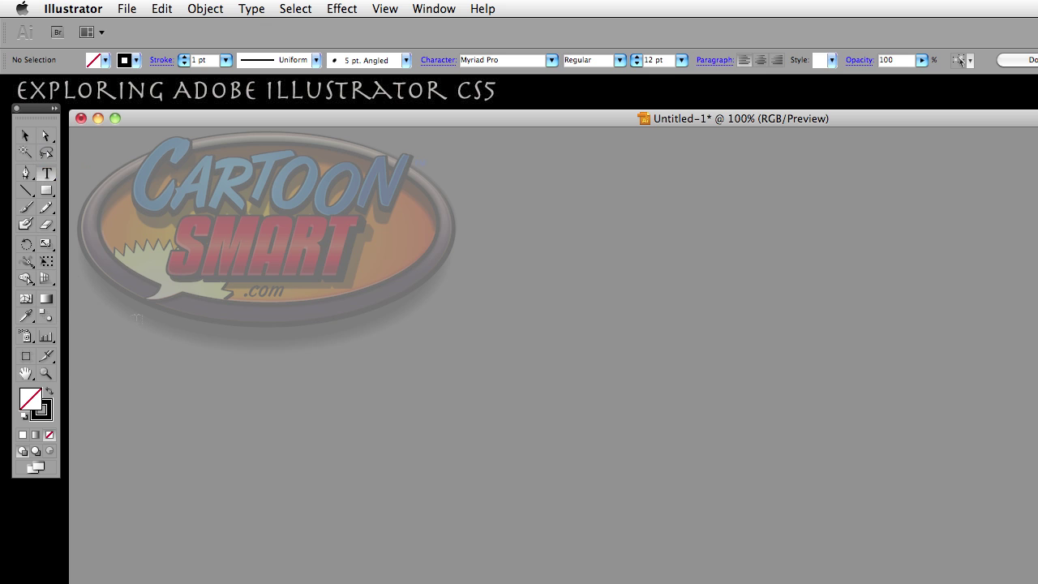
pyautogui.click(46, 191)
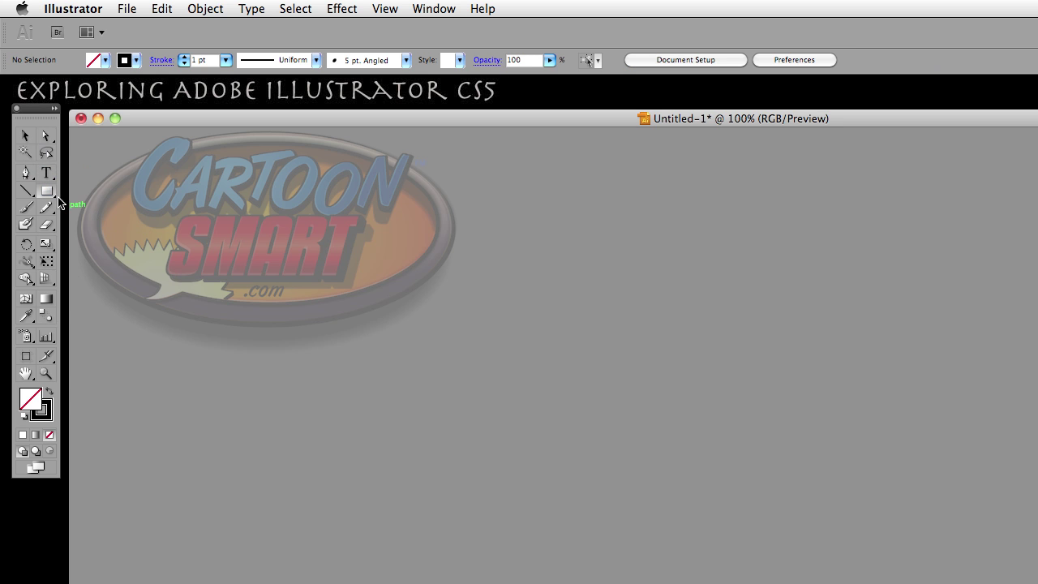
pyautogui.moveTo(175, 371); pyautogui.dragTo(405, 519)
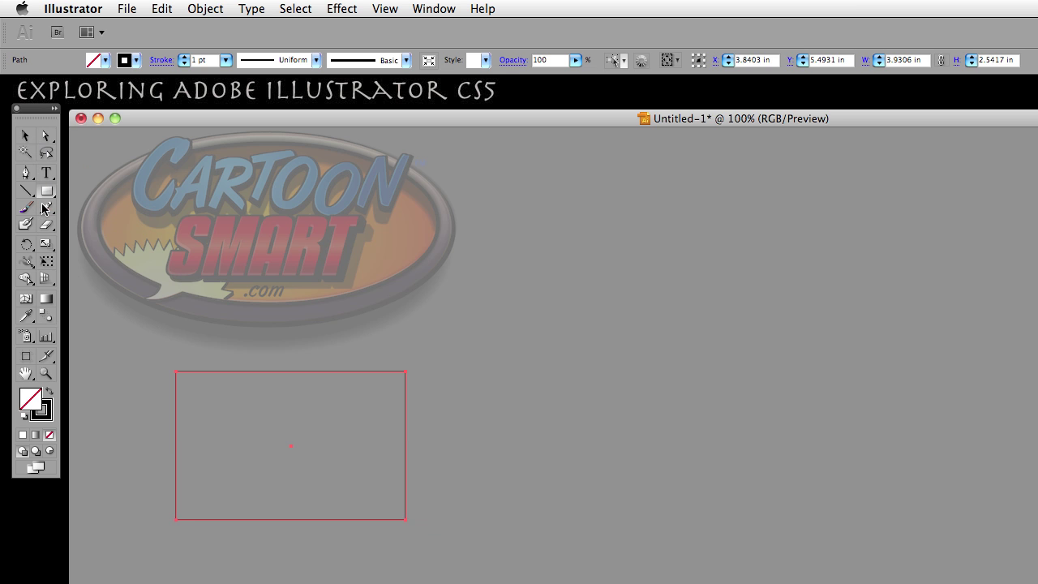
pyautogui.press('Delete')
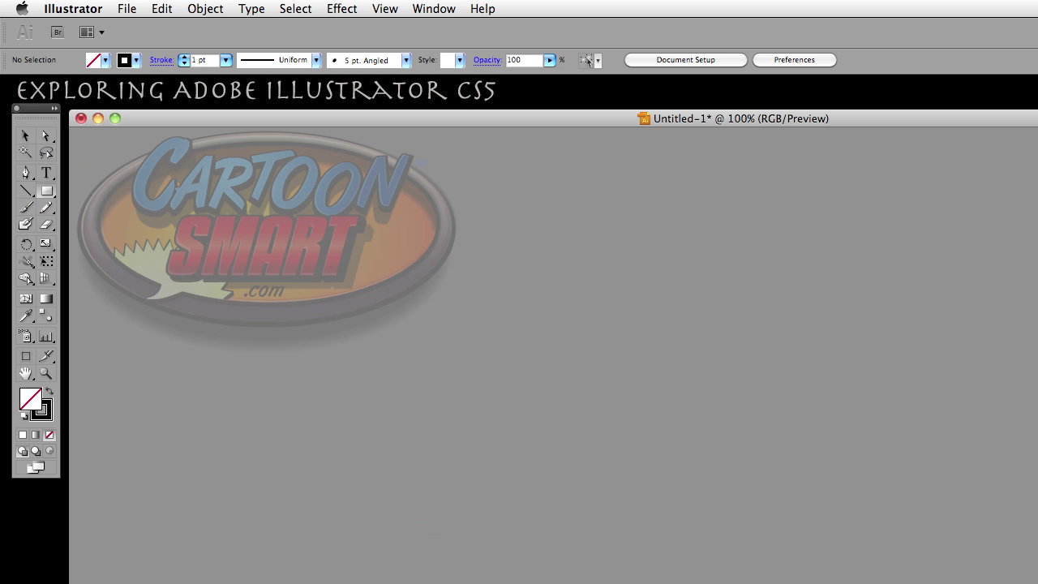
pyautogui.click(26, 172)
pyautogui.moveTo(182, 389); pyautogui.dragTo(255, 410)
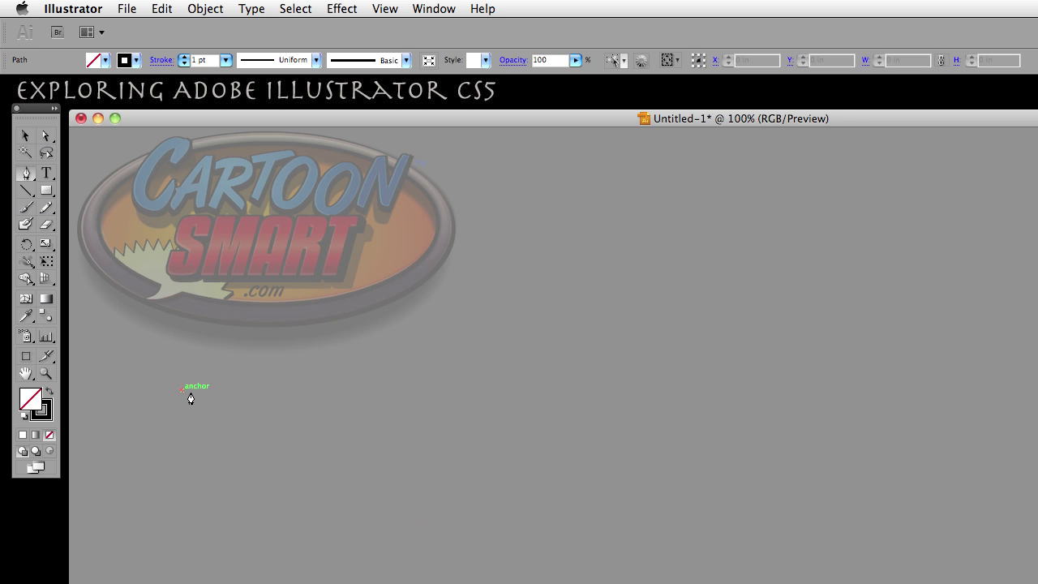
pyautogui.moveTo(442, 448); pyautogui.dragTo(387, 511)
pyautogui.click(194, 499)
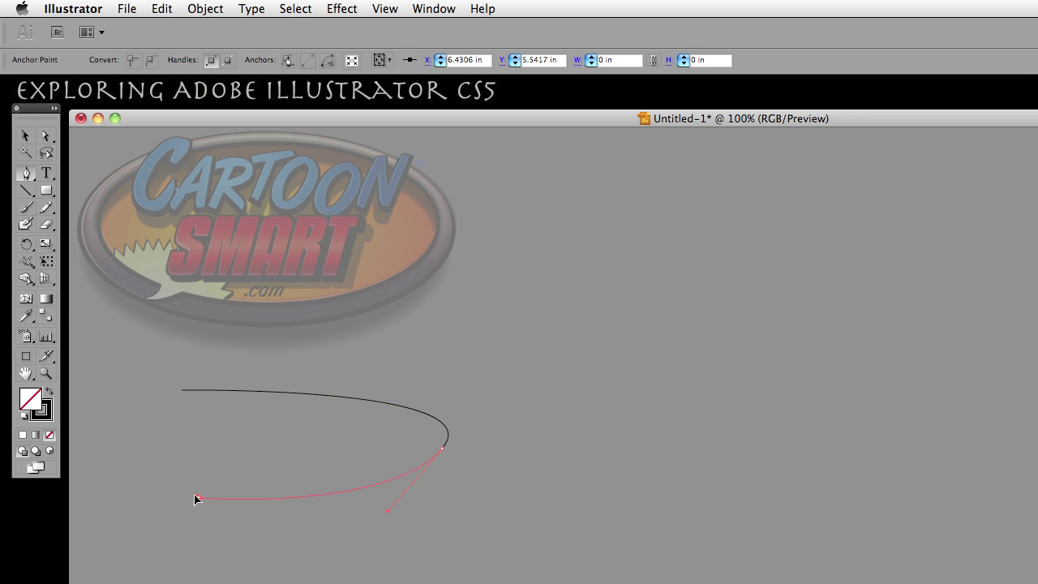
pyautogui.click(183, 390)
pyautogui.moveTo(222, 397); pyautogui.dragTo(272, 406)
pyautogui.press('Delete')
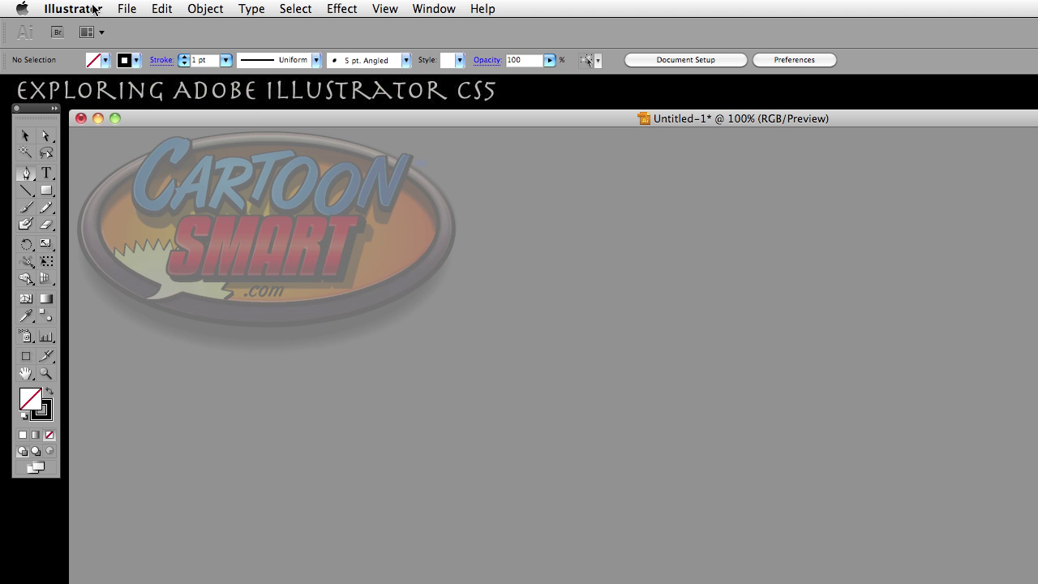
# Enable Use Precise Cursors in General preferences, then pick the Selection tool.
pyautogui.click(93, 9)
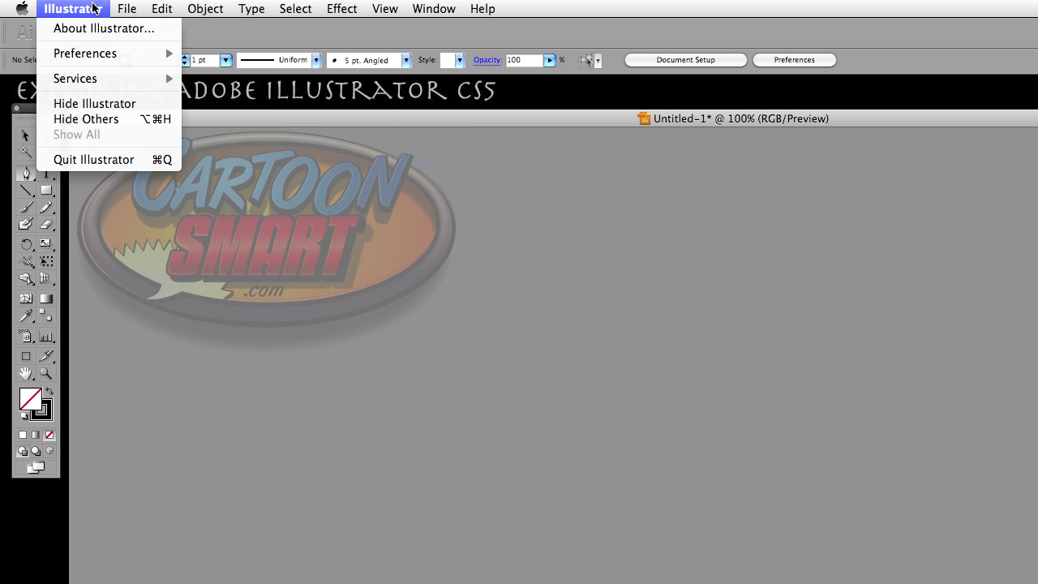
pyautogui.moveTo(105, 55)
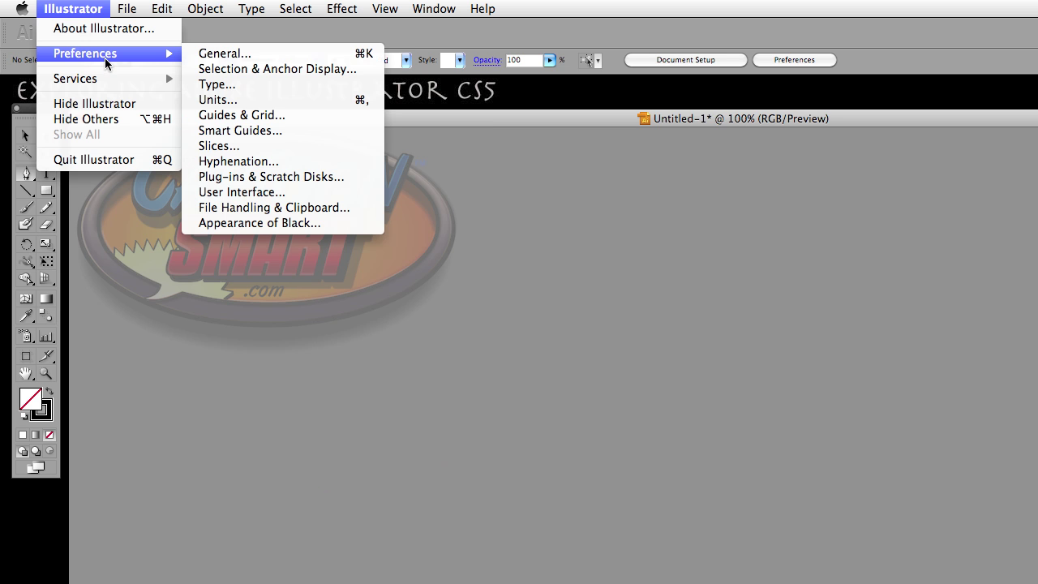
pyautogui.click(251, 57)
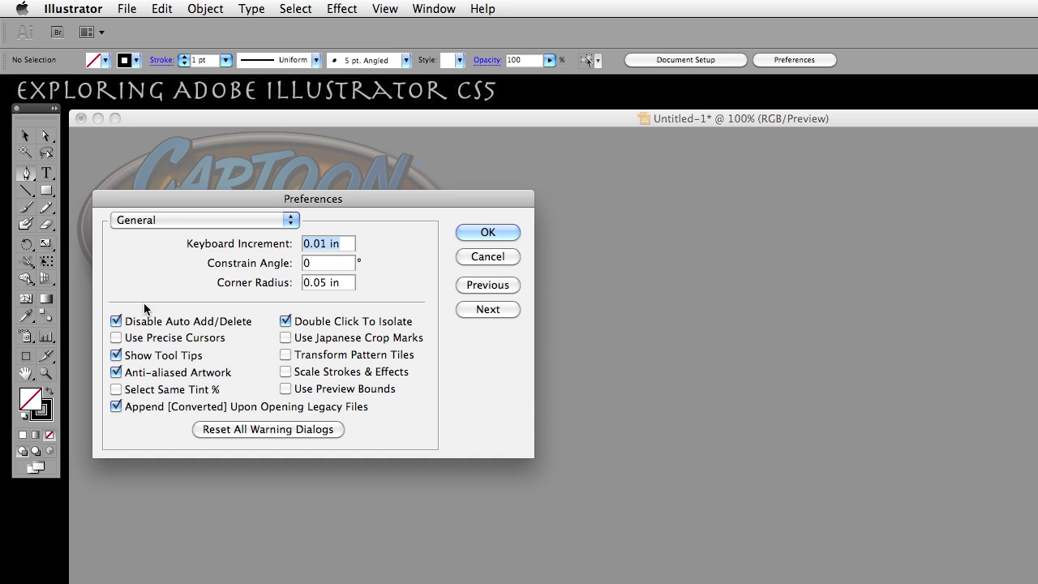
pyautogui.click(116, 337)
pyautogui.click(486, 232)
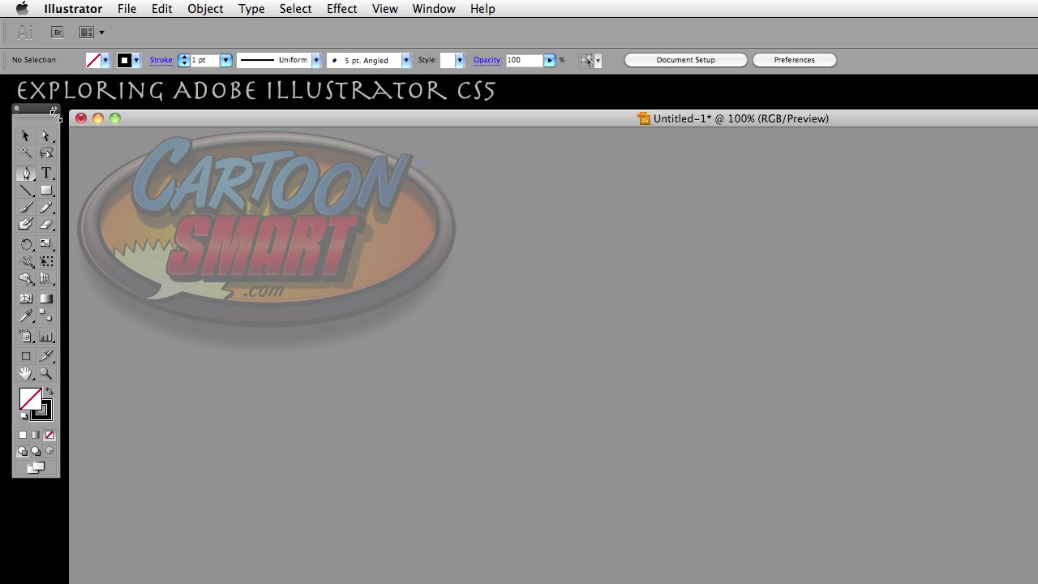
pyautogui.click(25, 136)
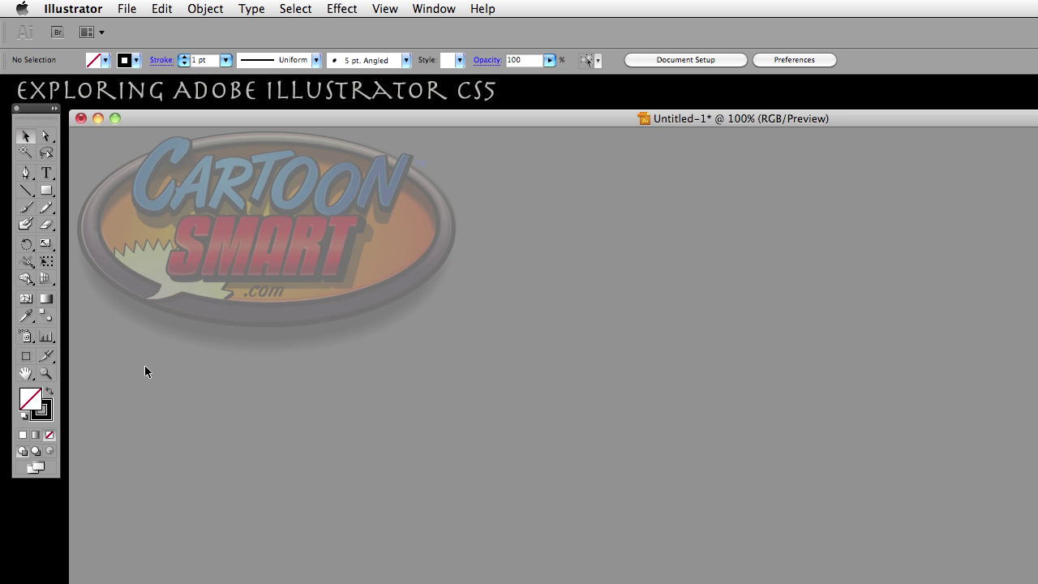
# Cycle through Direct Selection, Magic Wand, Pen, Paintbrush, ending on the Blob Brush tool.
pyautogui.click(46, 137)
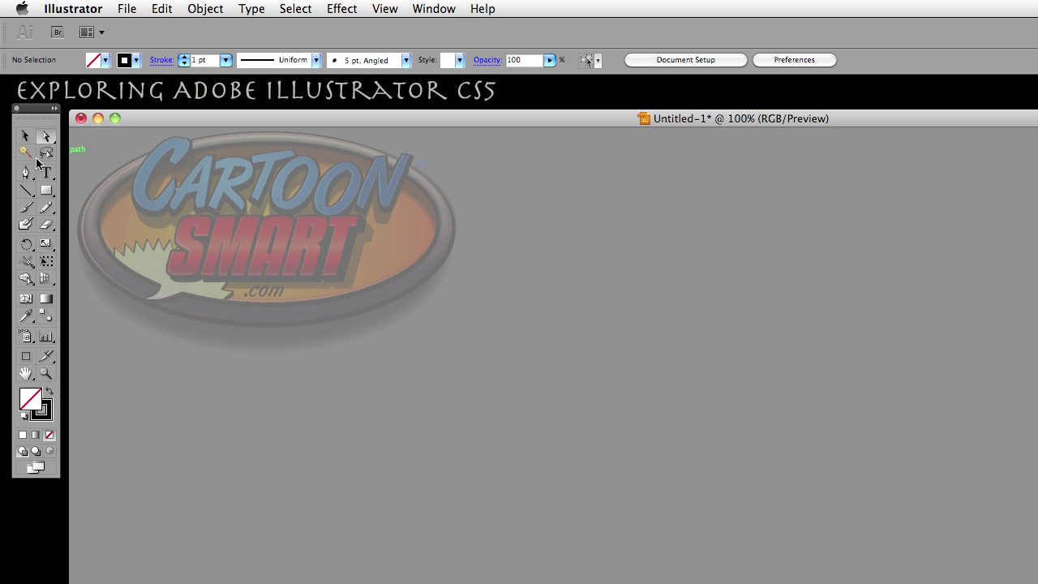
pyautogui.click(25, 153)
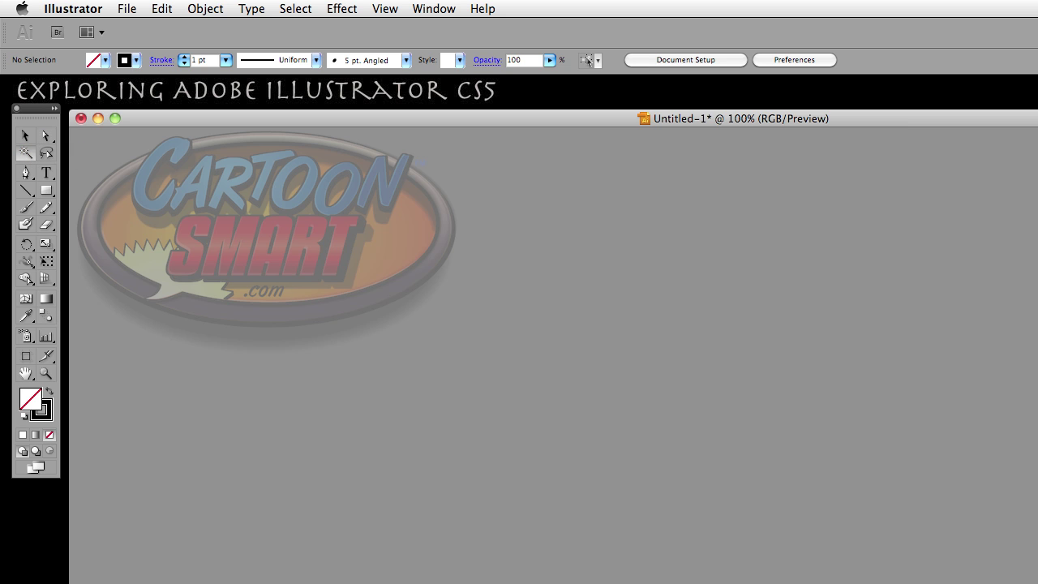
pyautogui.click(26, 174)
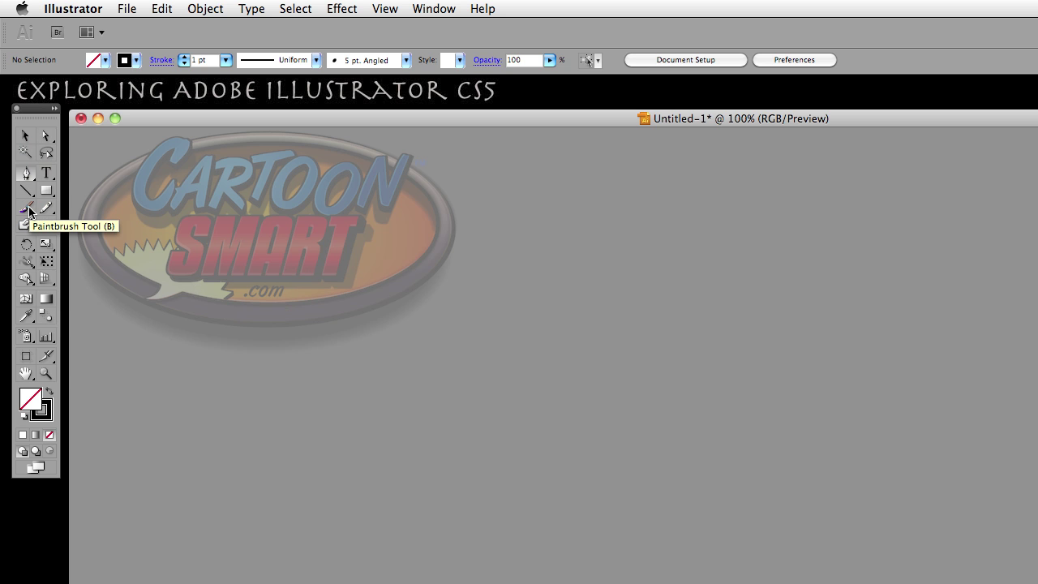
pyautogui.click(29, 210)
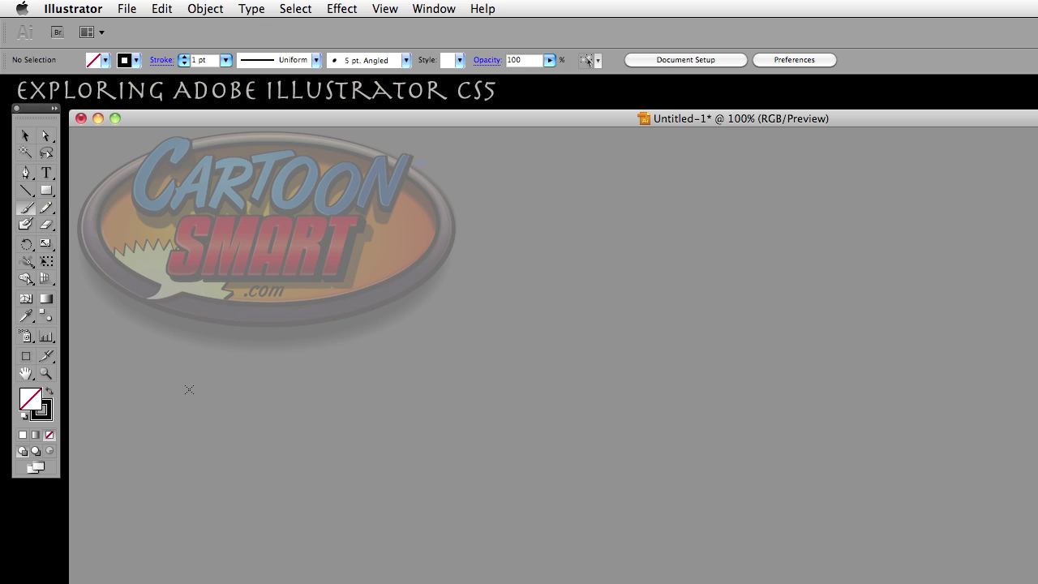
pyautogui.click(26, 227)
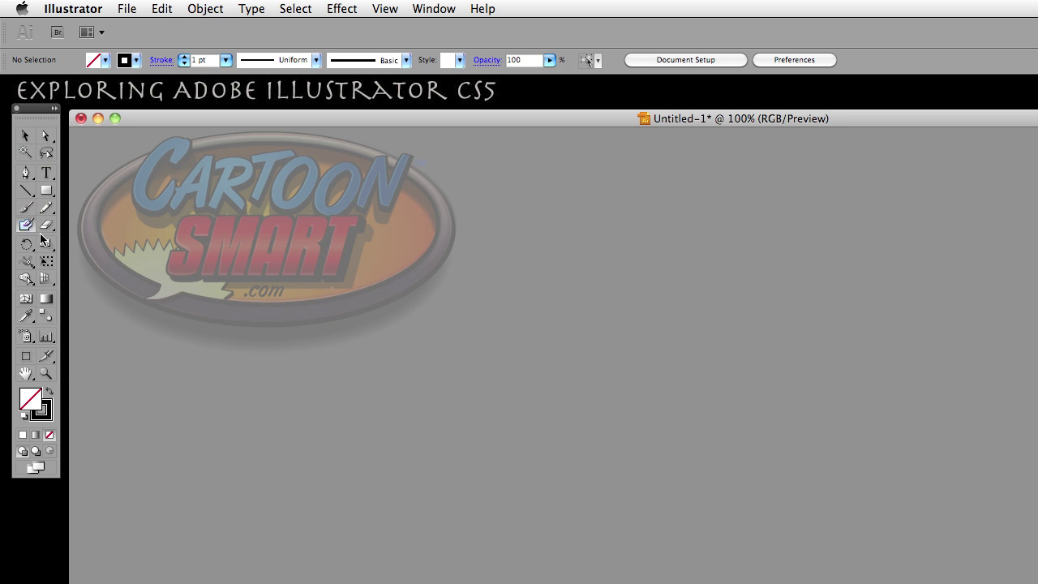
# Draw a rectangle below the logo, fill it white (FFFFFF), and pick the Blob Brush.
pyautogui.click(46, 190)
pyautogui.moveTo(175, 379); pyautogui.dragTo(370, 518)
pyautogui.doubleClick(31, 397)
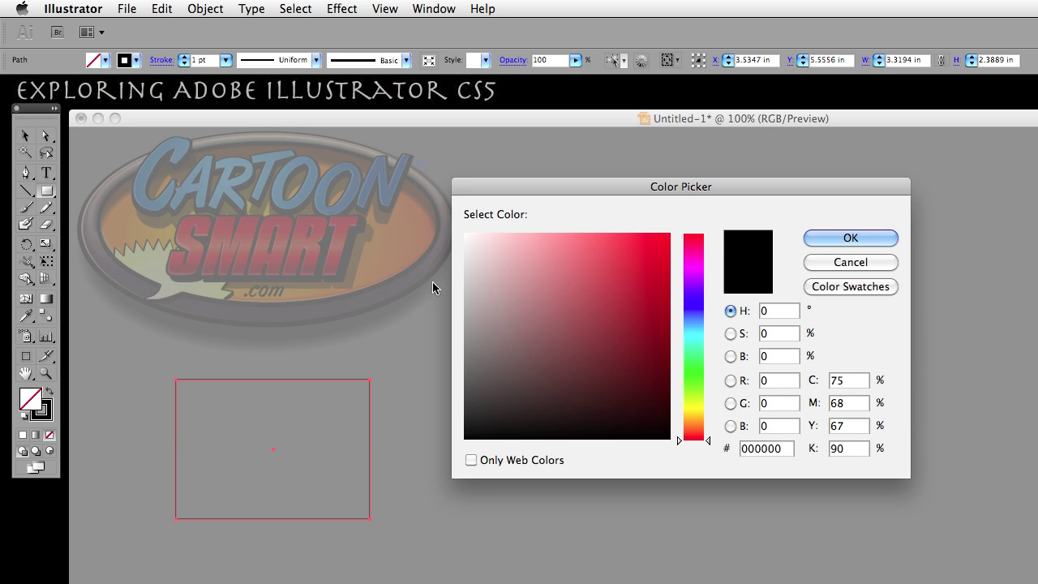
pyautogui.moveTo(501, 279)
pyautogui.mouseDown()
pyautogui.moveTo(463, 216)
pyautogui.moveTo(459, 226)
pyautogui.mouseUp()
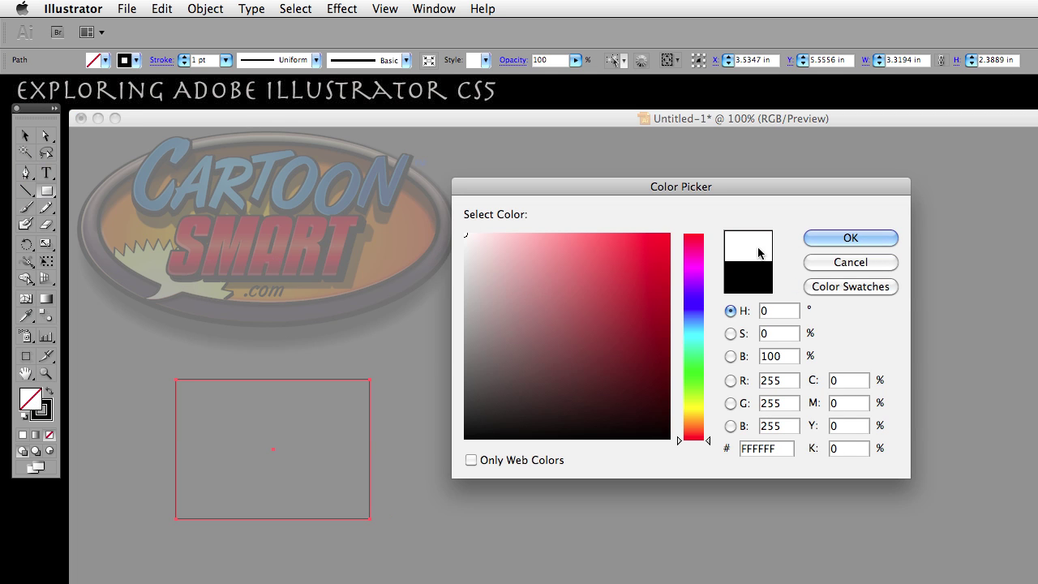
pyautogui.click(831, 240)
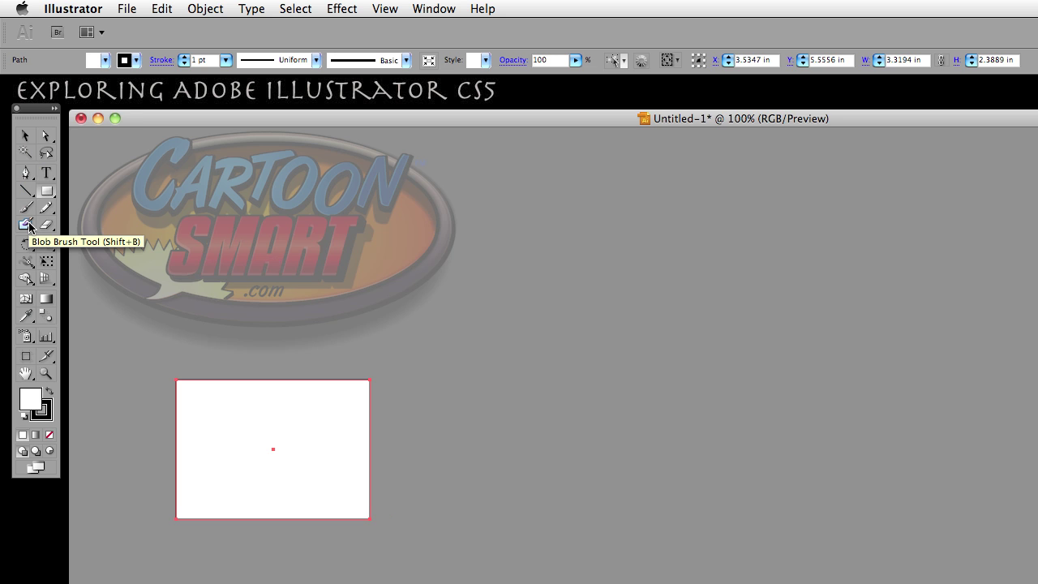
pyautogui.click(28, 225)
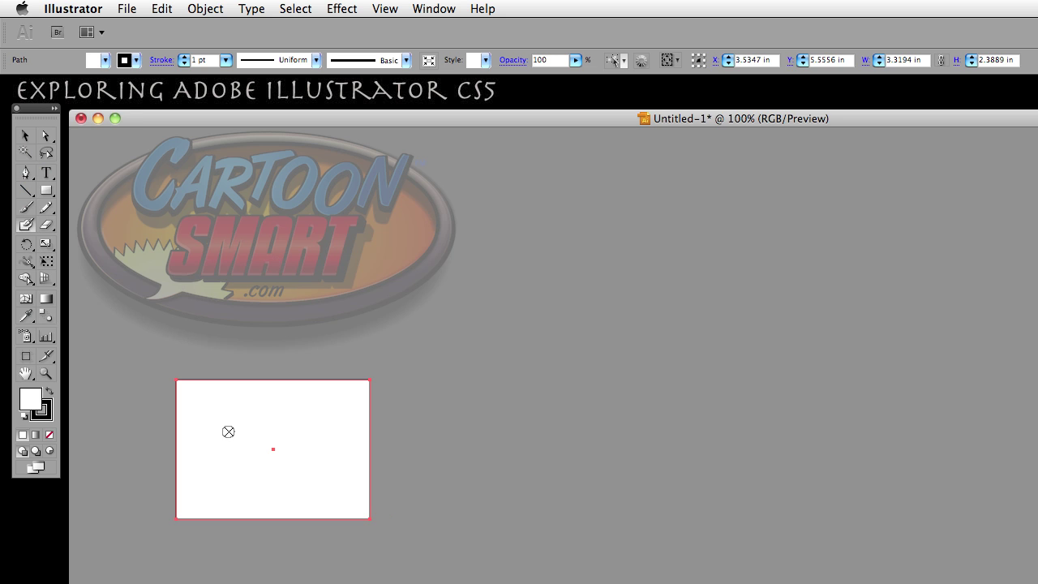
# Paint a black spiral near the rectangle's top-left and adjust the blob brush size.
pyautogui.click(191, 400)
pyautogui.moveTo(192, 401)
pyautogui.mouseDown()
pyautogui.moveTo(203, 449)
pyautogui.moveTo(254, 476)
pyautogui.moveTo(301, 474)
pyautogui.moveTo(321, 448)
pyautogui.moveTo(320, 408)
pyautogui.moveTo(261, 393)
pyautogui.moveTo(247, 422)
pyautogui.moveTo(288, 427)
pyautogui.mouseUp()
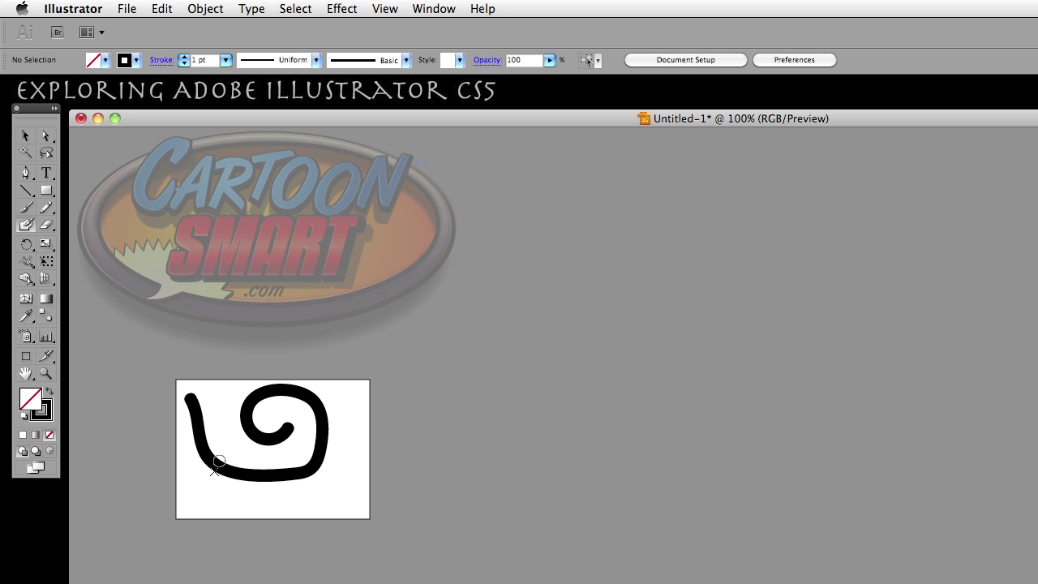
pyautogui.press(']')
pyautogui.press(']')
pyautogui.press(']')
pyautogui.press(']')
pyautogui.press(']')
pyautogui.press(']')
pyautogui.press(']')
pyautogui.press('[')
pyautogui.press('[')
pyautogui.press('[')
pyautogui.press('[')
pyautogui.press('[')
pyautogui.press('[')
# Paint a curved runner along the rectangle's bottom with several legs reaching down to it.
pyautogui.moveTo(199, 493)
pyautogui.mouseDown()
pyautogui.moveTo(226, 506)
pyautogui.moveTo(340, 501)
pyautogui.mouseUp()
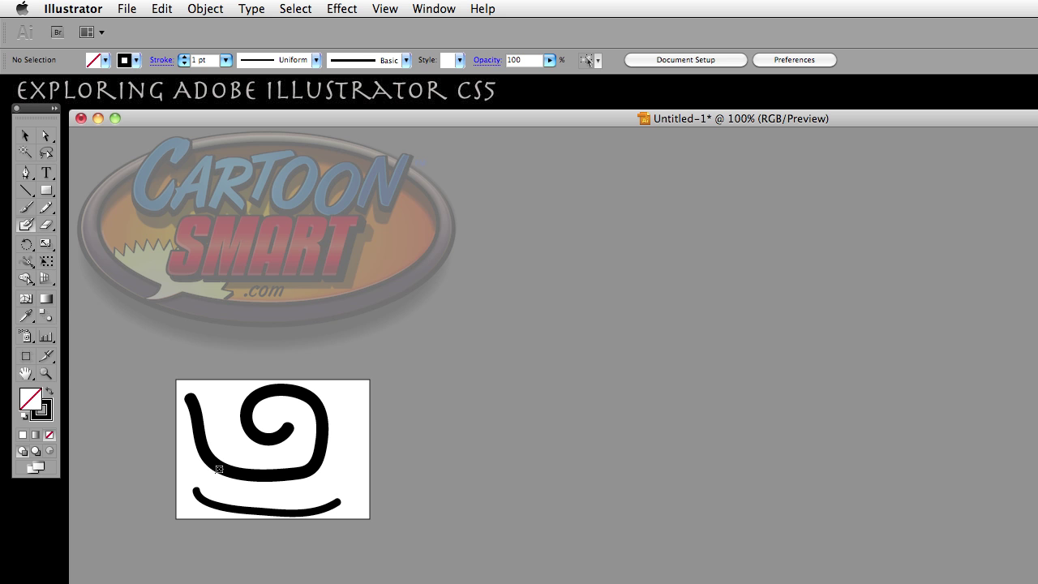
pyautogui.moveTo(220, 469)
pyautogui.mouseDown()
pyautogui.moveTo(224, 507)
pyautogui.moveTo(259, 492)
pyautogui.moveTo(259, 509)
pyautogui.mouseUp()
pyautogui.moveTo(294, 477); pyautogui.dragTo(298, 504)
pyautogui.moveTo(316, 470); pyautogui.dragTo(327, 504)
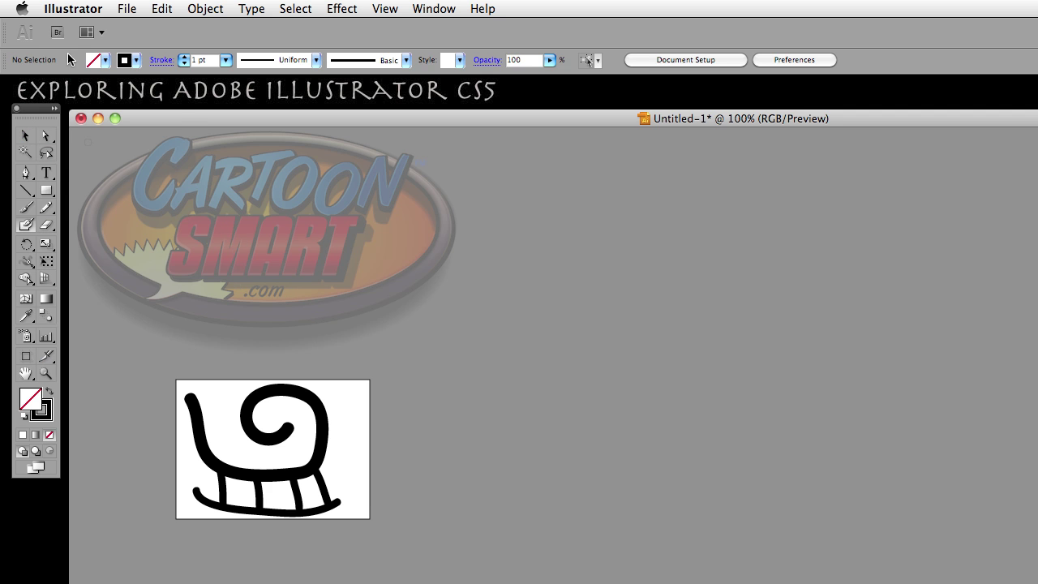
# Uncheck Use Precise Cursors in General preferences and close the dialog with OK.
pyautogui.click(83, 6)
pyautogui.moveTo(97, 53)
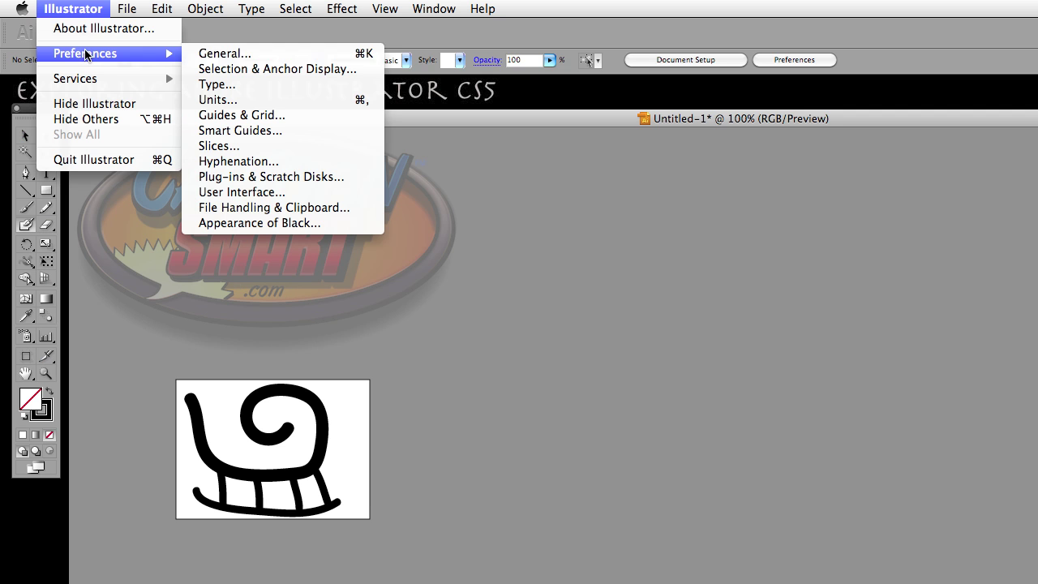
pyautogui.click(237, 58)
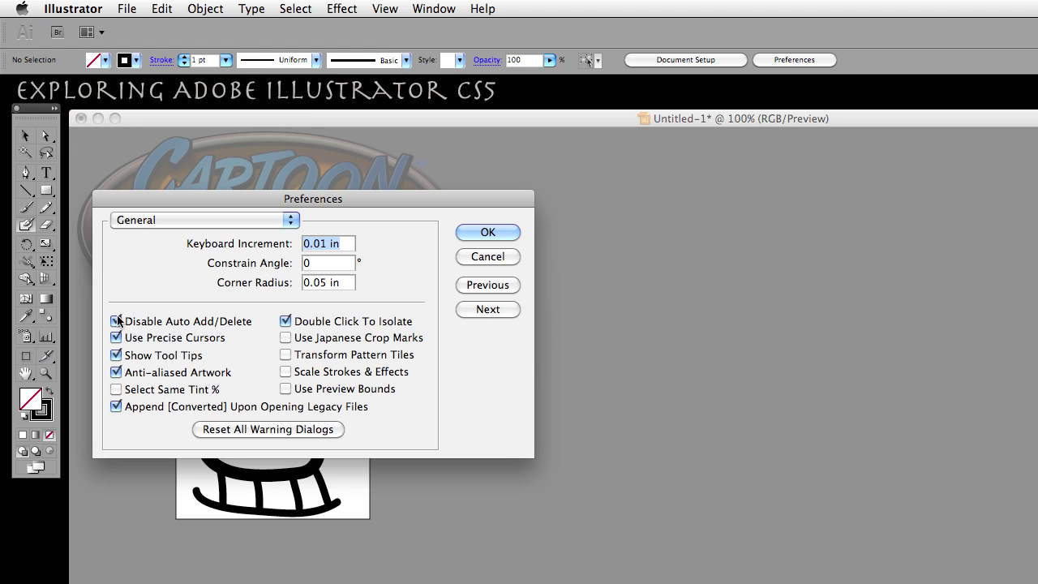
pyautogui.click(117, 337)
pyautogui.click(487, 231)
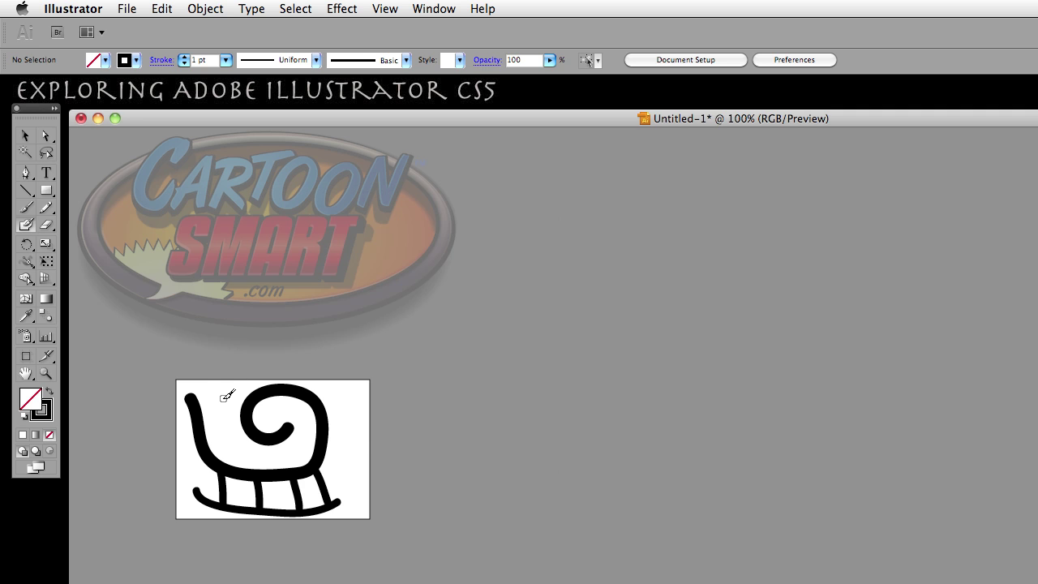
pyautogui.press('Tab')
pyautogui.press('Tab')
pyautogui.moveTo(147, 115)
pyautogui.mouseDown()
pyautogui.moveTo(151, 106)
pyautogui.moveTo(145, 115)
pyautogui.moveTo(163, 116)
pyautogui.moveTo(148, 114)
pyautogui.mouseUp()
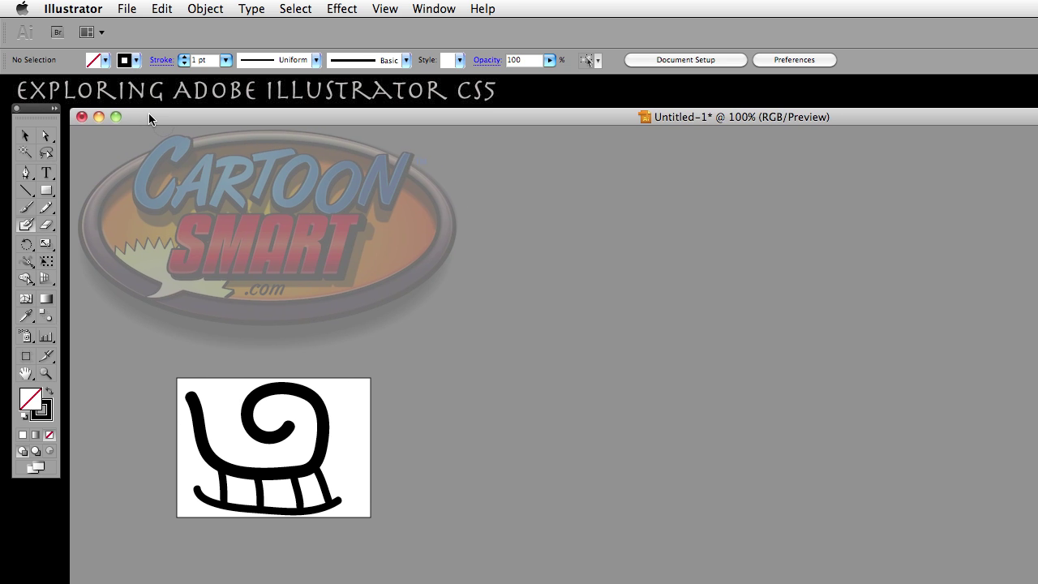